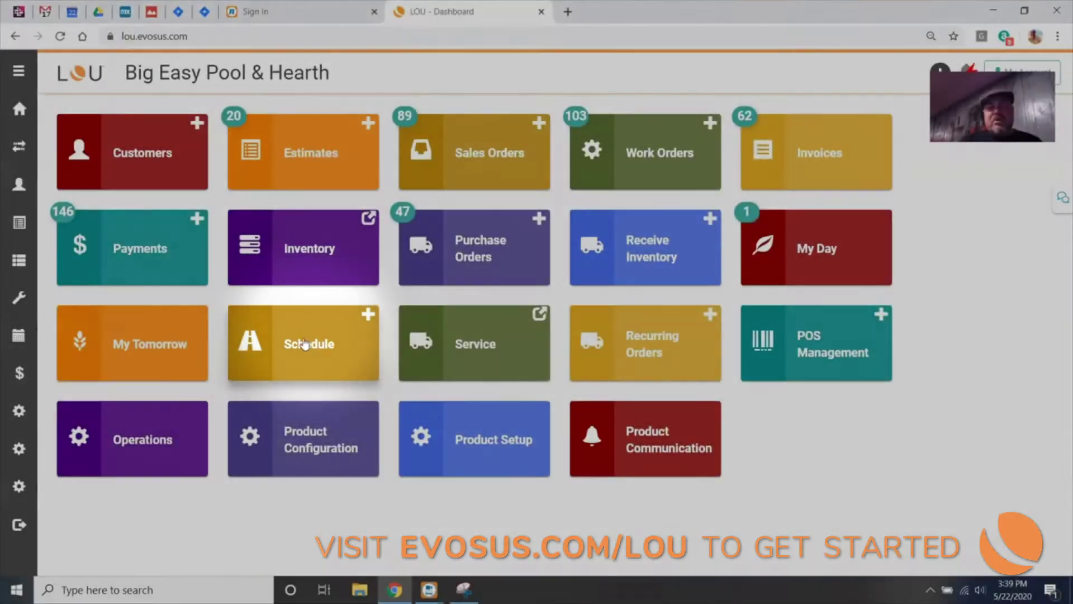
# Open the Review and Invoice list of work orders from the schedule dashboard and check the personnel on each entry
pyautogui.click(305, 343)
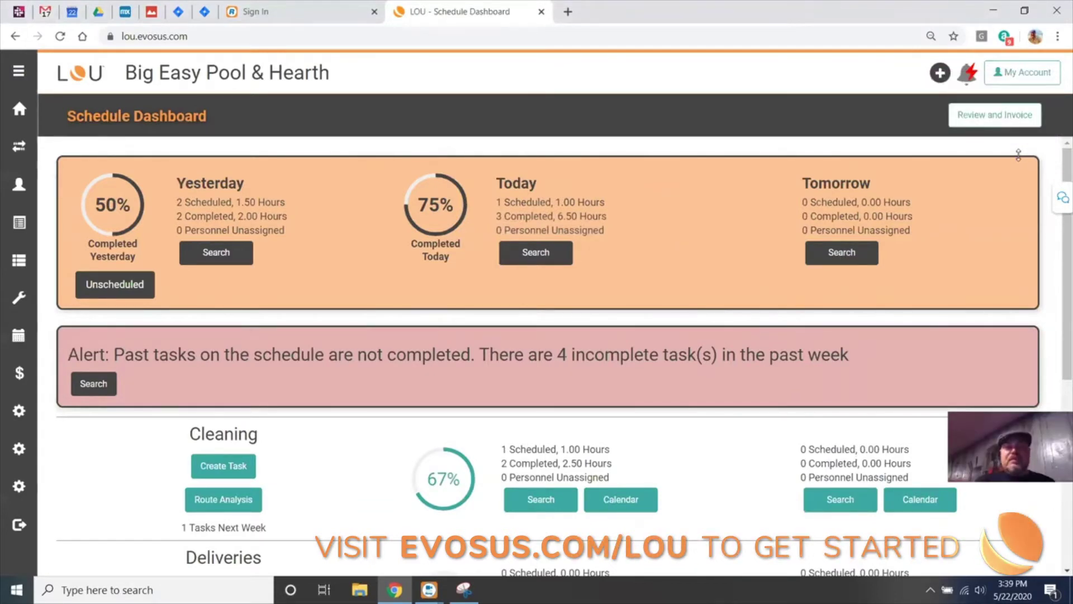
pyautogui.scroll(-3, 401, 281)
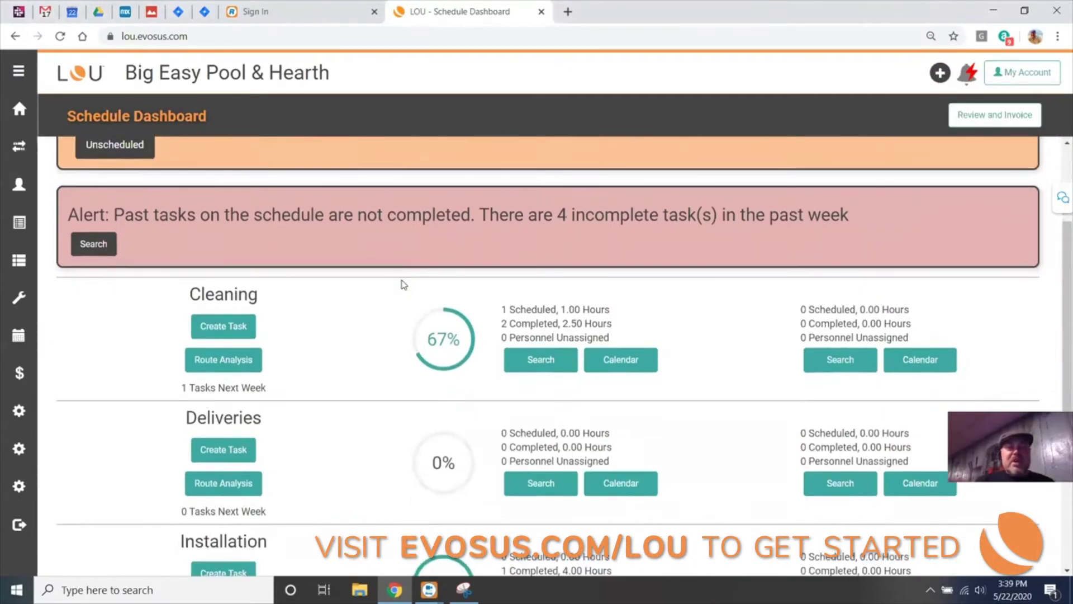
pyautogui.scroll(3, 401, 285)
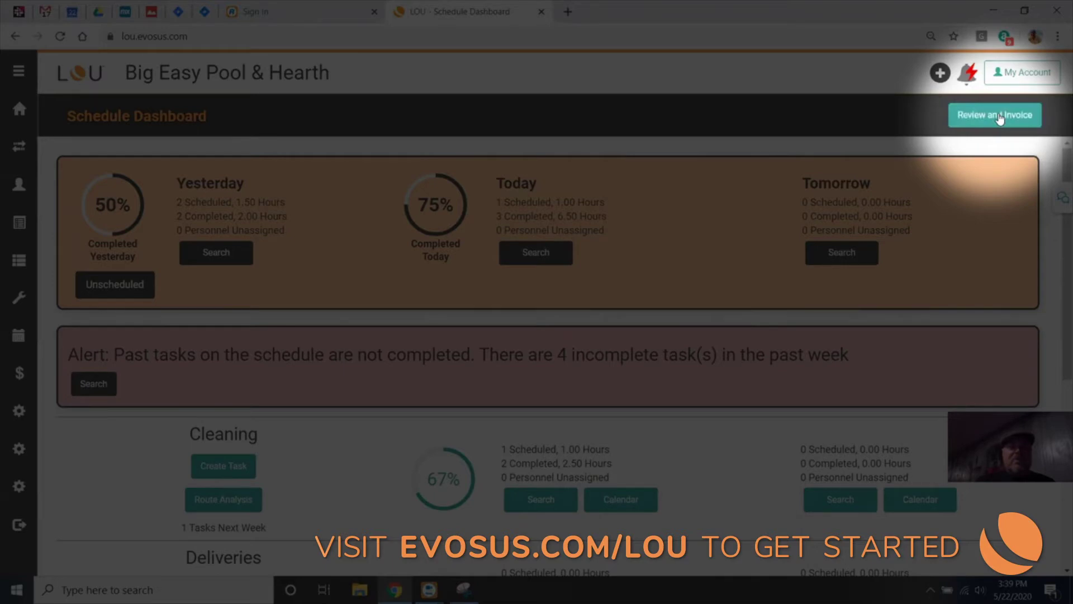
pyautogui.click(1000, 115)
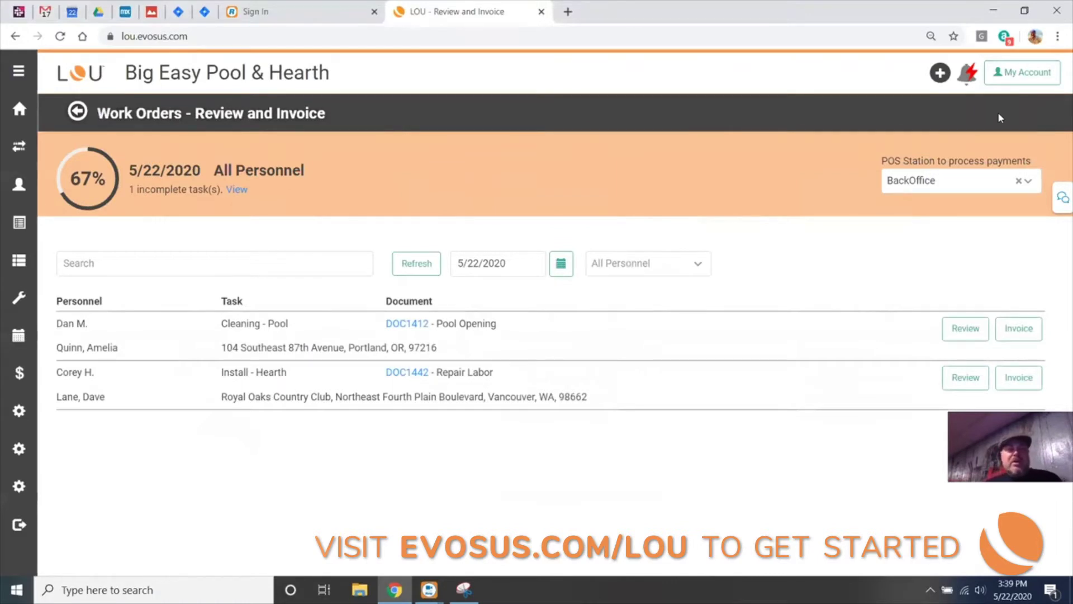
pyautogui.moveTo(63, 371); pyautogui.dragTo(107, 378)
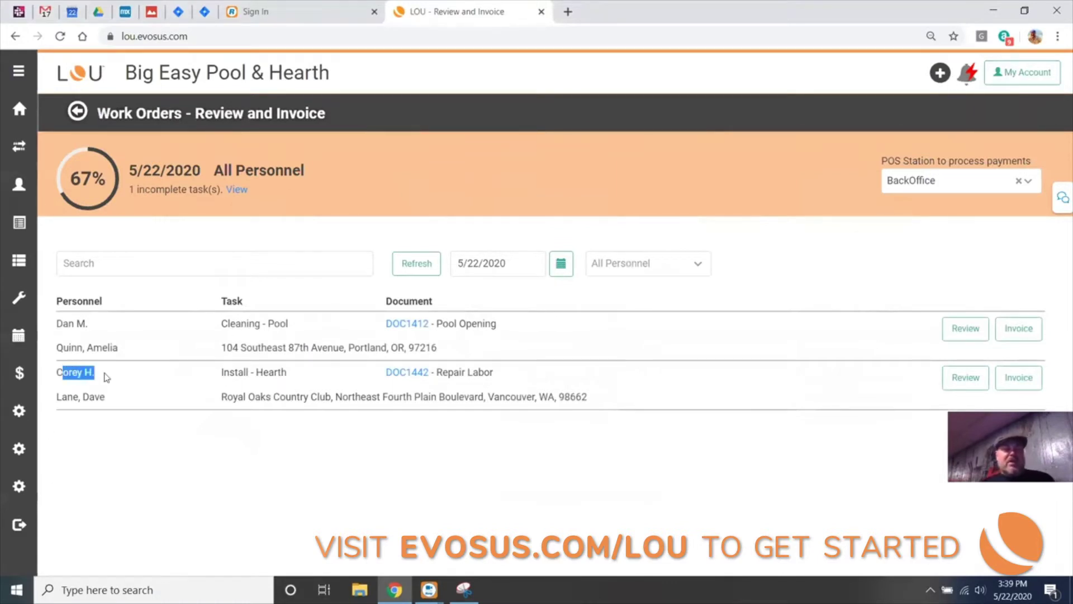
pyautogui.moveTo(63, 321); pyautogui.dragTo(86, 324)
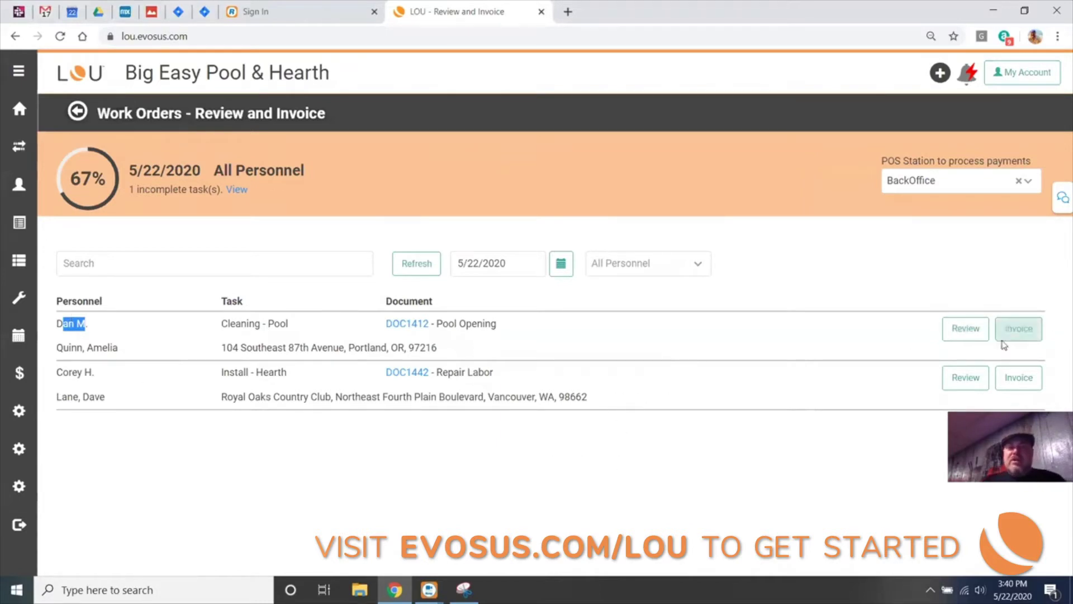
# Review the Pool Opening work order, examining its customer details, request, outcome, notes and SKUs
pyautogui.click(961, 335)
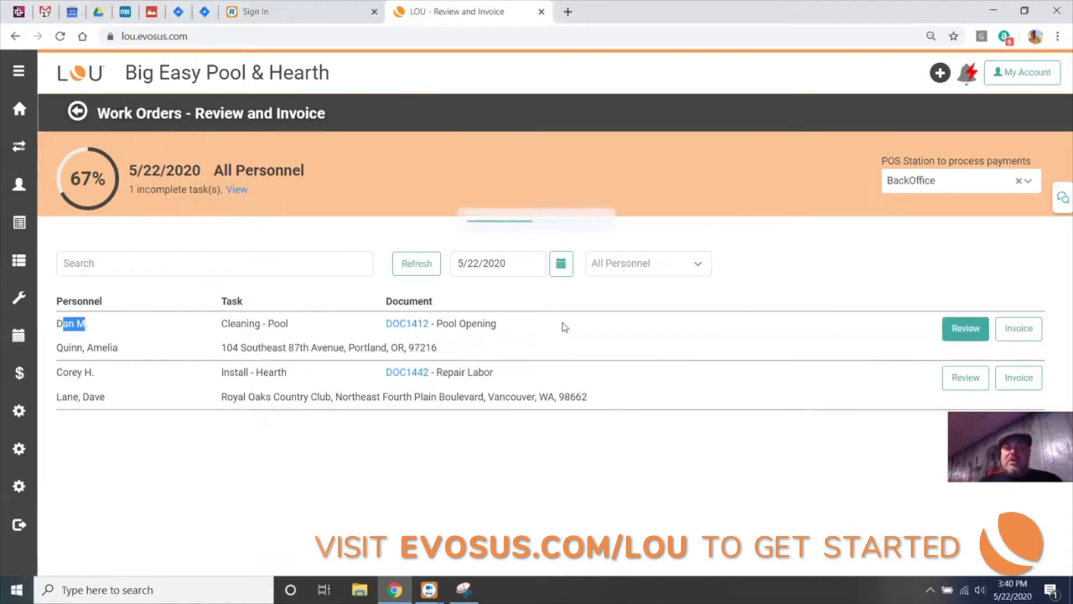
pyautogui.scroll(-1, 566, 315)
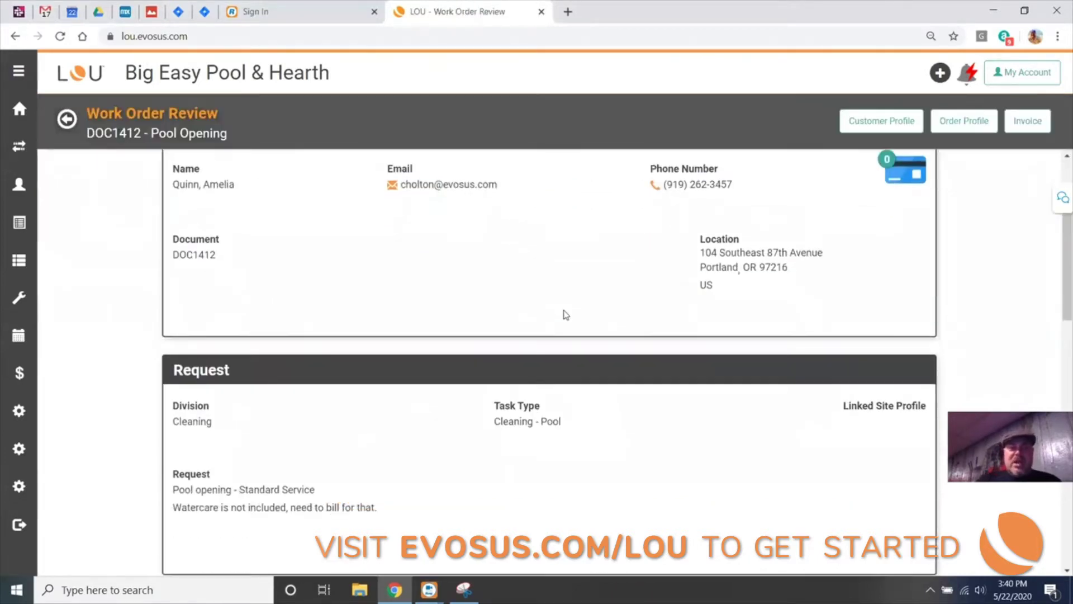
pyautogui.scroll(-2, 565, 315)
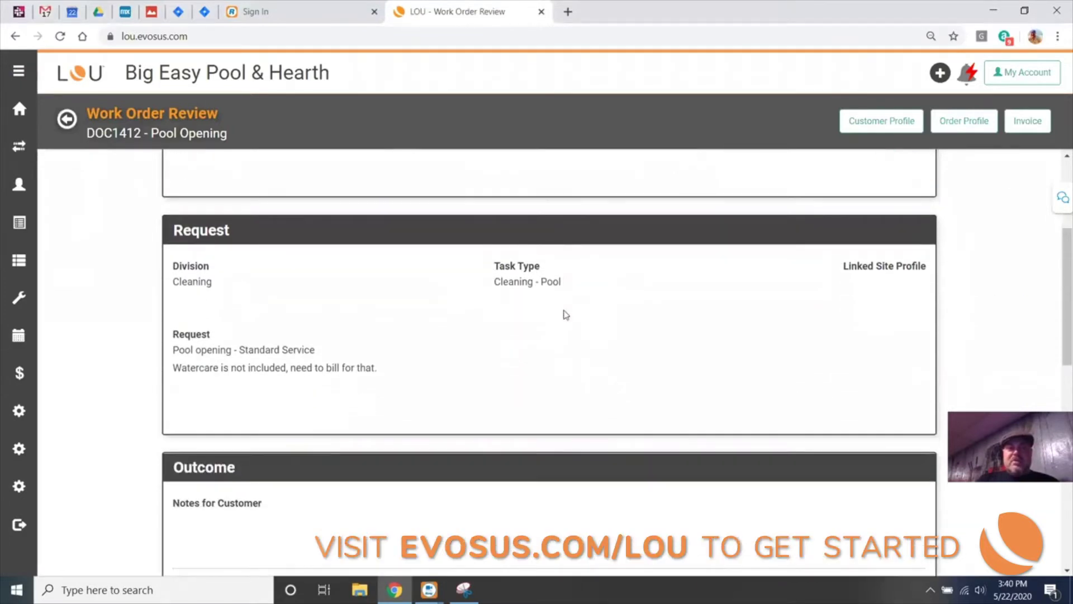
pyautogui.scroll(-1, 566, 315)
pyautogui.moveTo(172, 280); pyautogui.dragTo(312, 278)
pyautogui.moveTo(174, 297); pyautogui.dragTo(298, 298)
pyautogui.scroll(-5, 471, 279)
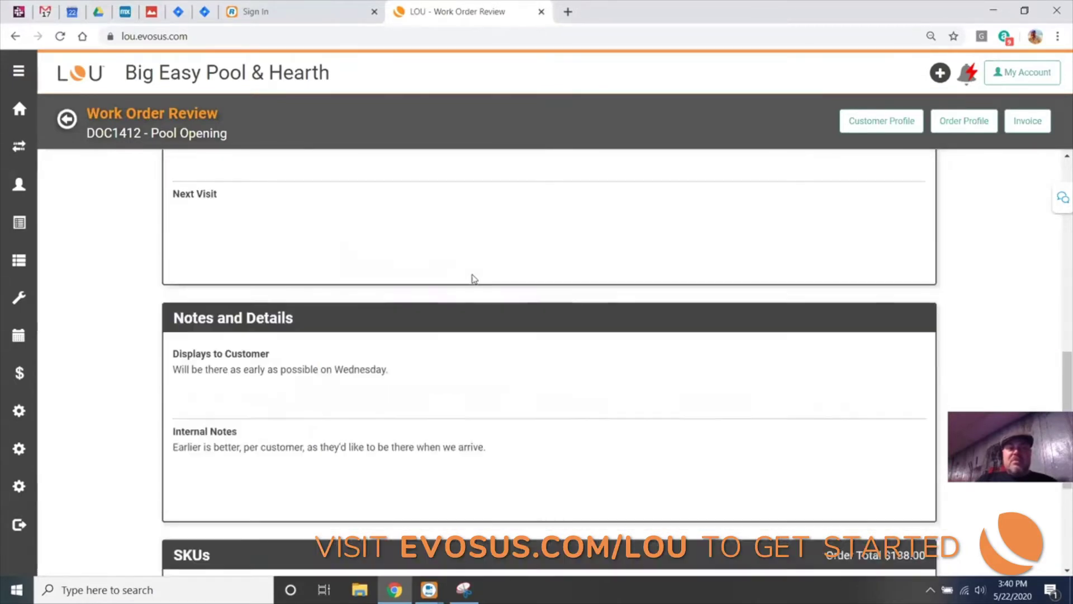
pyautogui.scroll(-3, 472, 278)
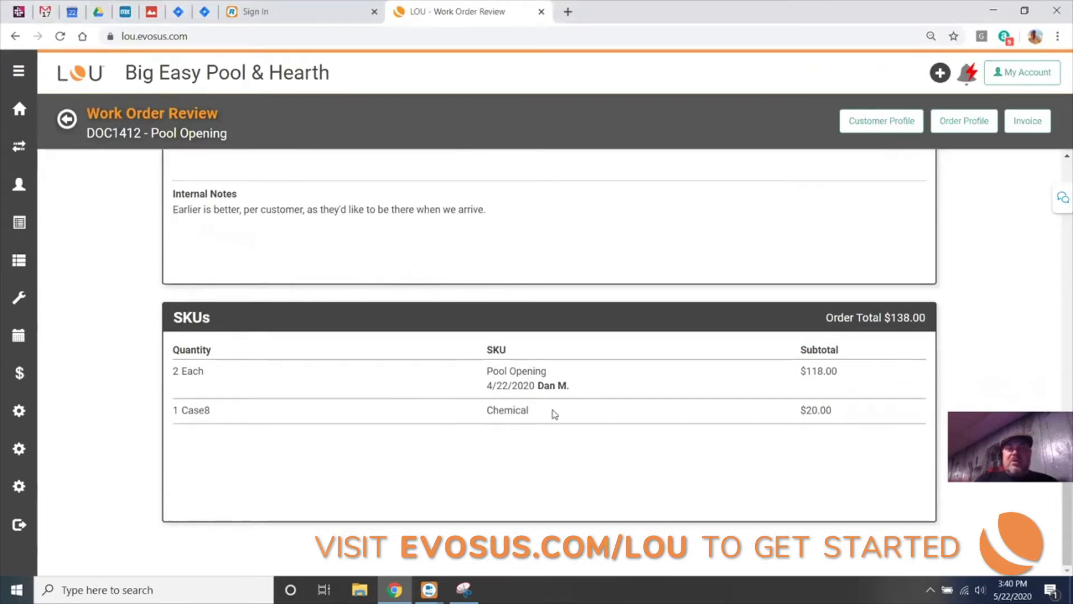
pyautogui.scroll(5, 554, 414)
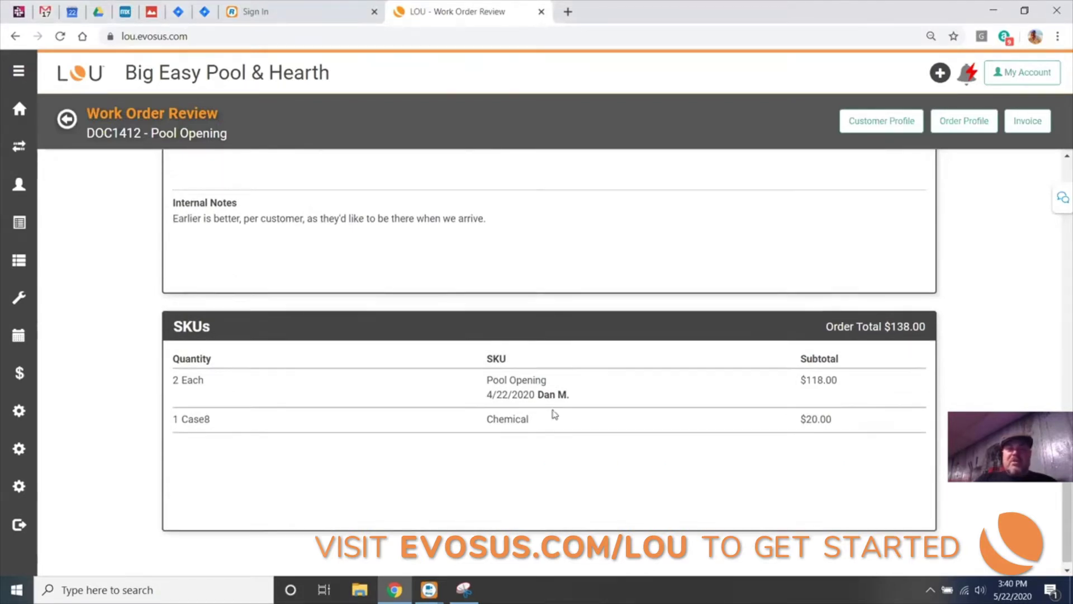
pyautogui.scroll(-1, 534, 440)
pyautogui.scroll(-1, 534, 440)
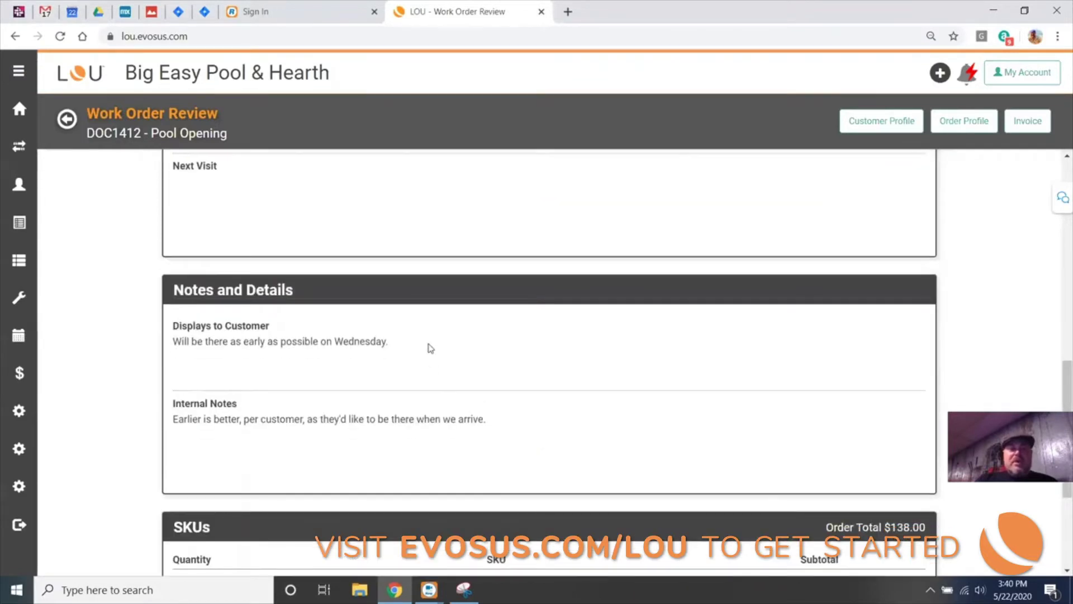
pyautogui.moveTo(387, 342); pyautogui.dragTo(292, 342)
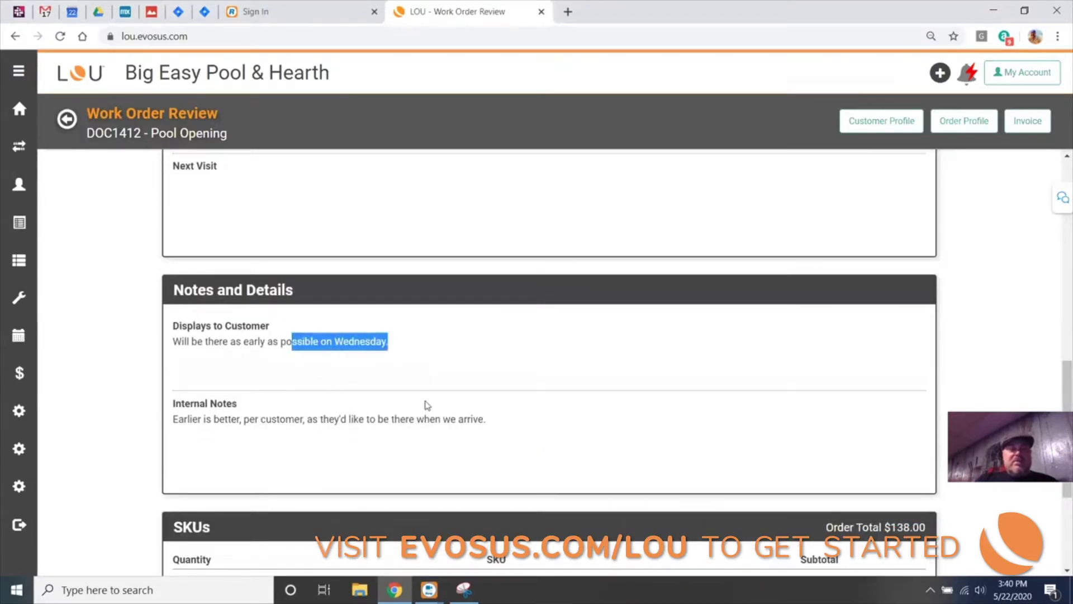
pyautogui.scroll(4, 430, 401)
pyautogui.scroll(1, 460, 304)
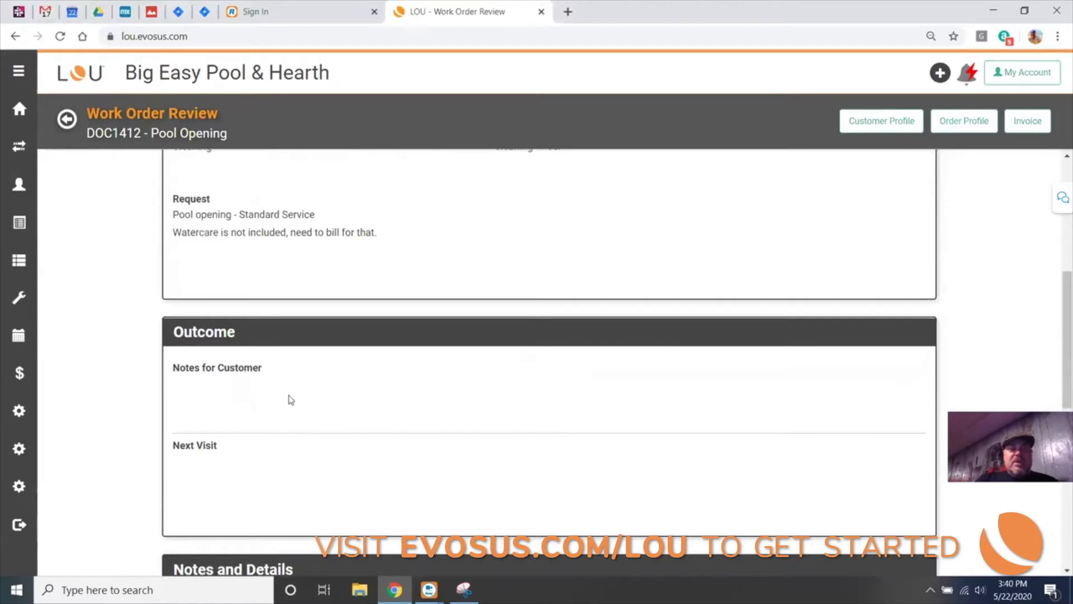
pyautogui.scroll(3, 378, 394)
pyautogui.scroll(4, 379, 394)
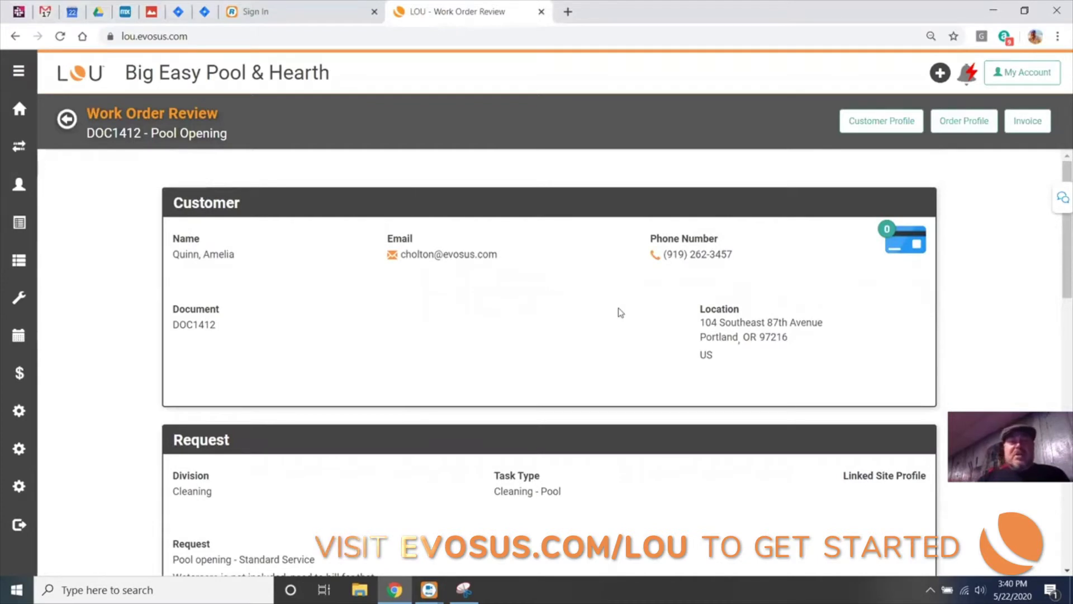
# Invoice the Pool Opening work order at the BackOffice POS station, with the invoice receipt message off and the customer statement message on
pyautogui.click(1027, 121)
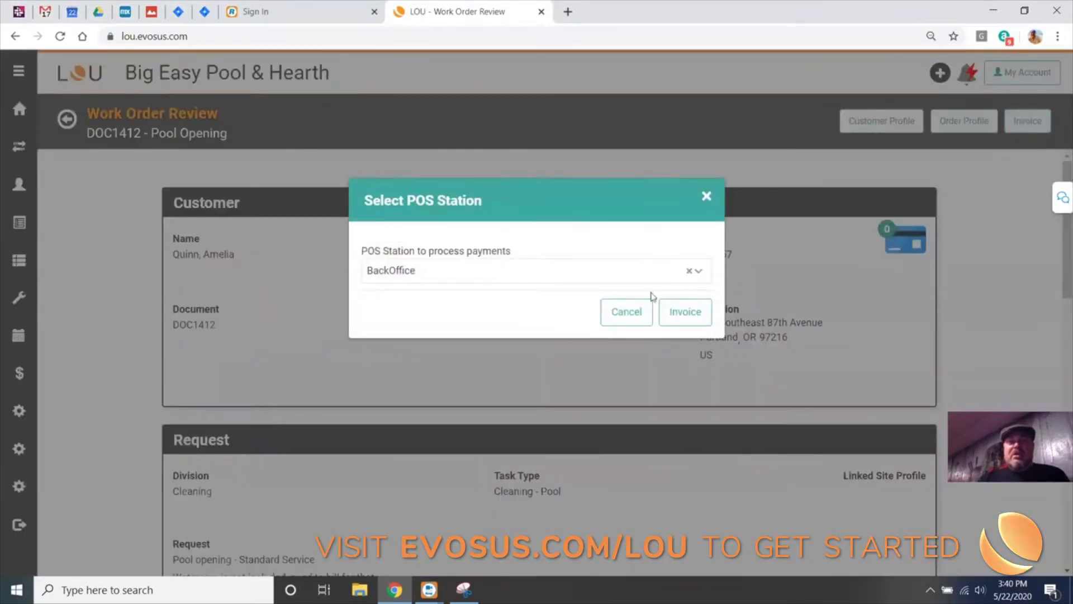
pyautogui.click(687, 313)
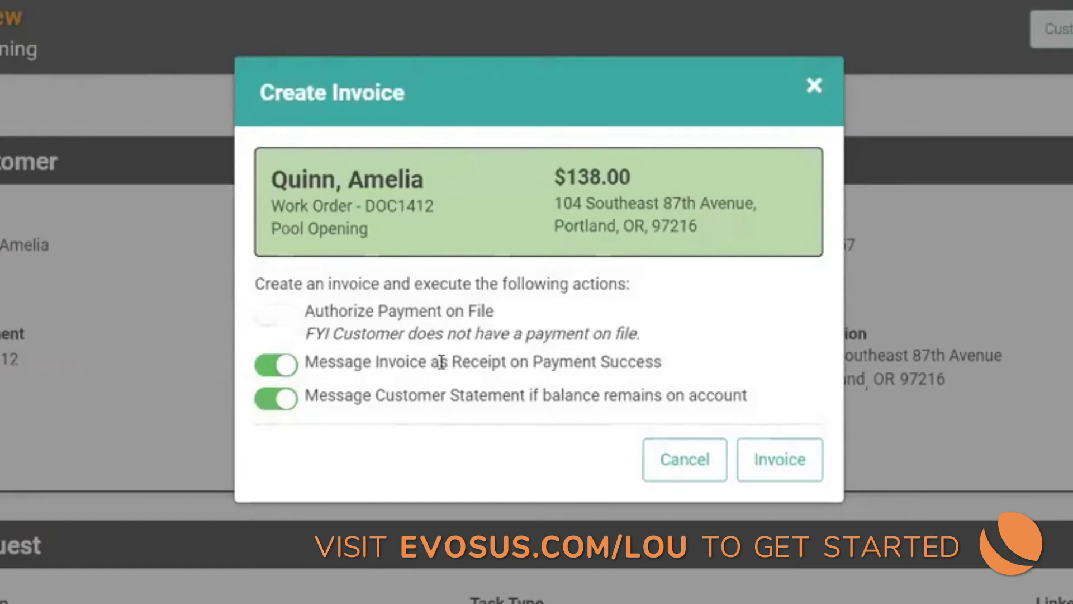
pyautogui.click(284, 374)
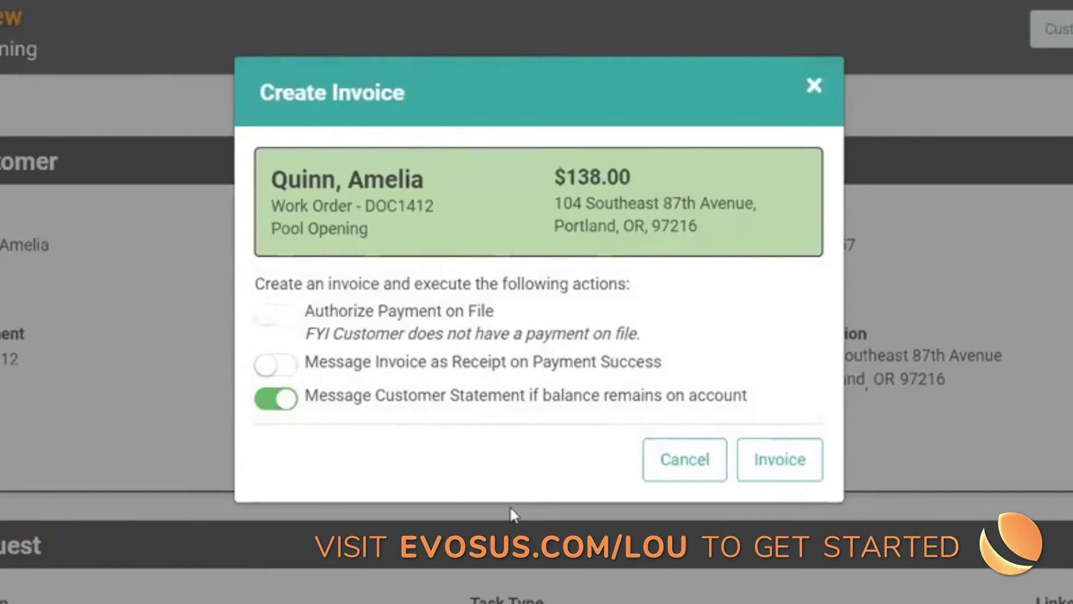
pyautogui.click(789, 478)
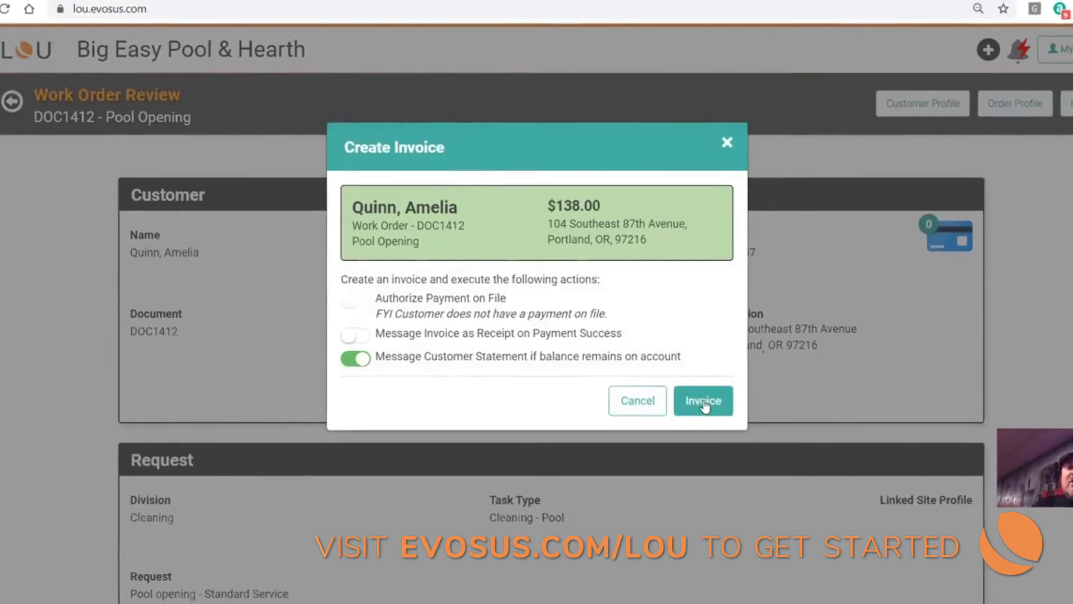
pyautogui.click(713, 413)
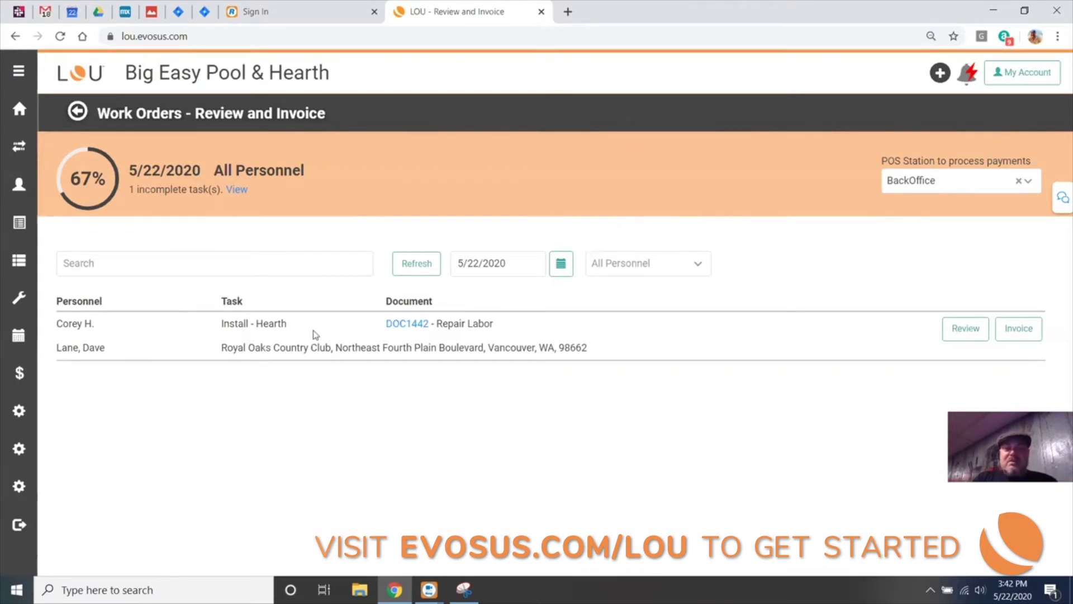
# Review the Repair Labor work order, examining its request, the outcome notes for the customer and the SKUs
pyautogui.moveTo(62, 324); pyautogui.dragTo(112, 350)
pyautogui.moveTo(225, 348); pyautogui.dragTo(406, 350)
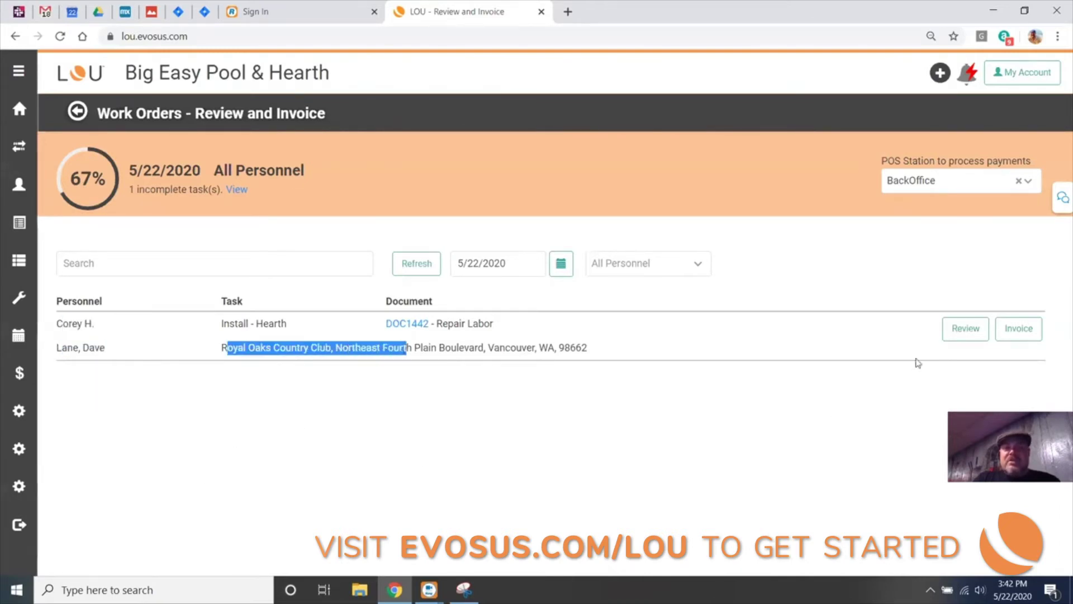
pyautogui.click(955, 331)
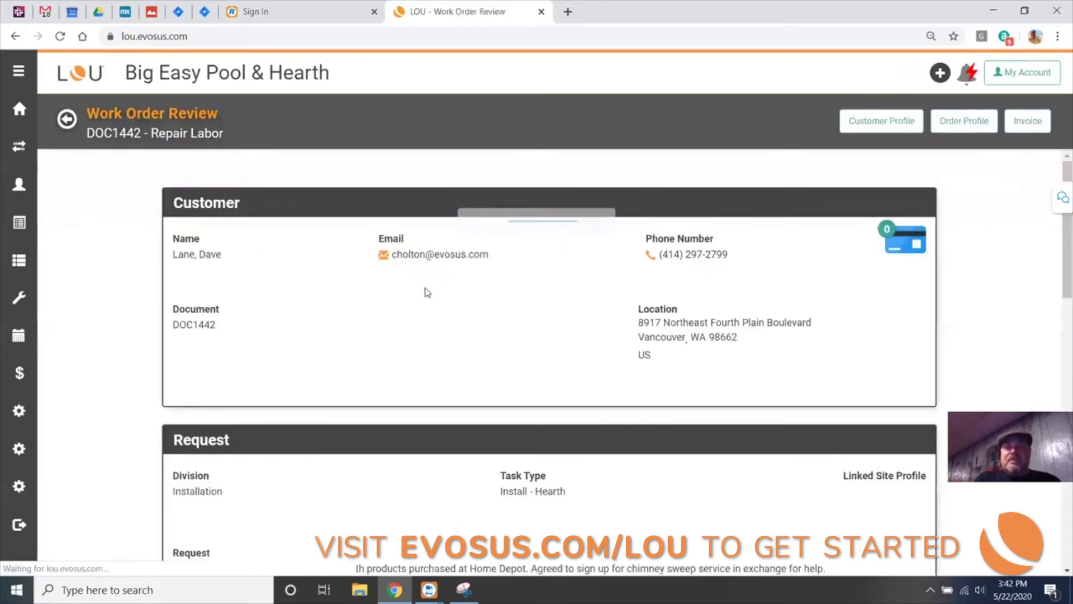
pyautogui.scroll(-5, 441, 296)
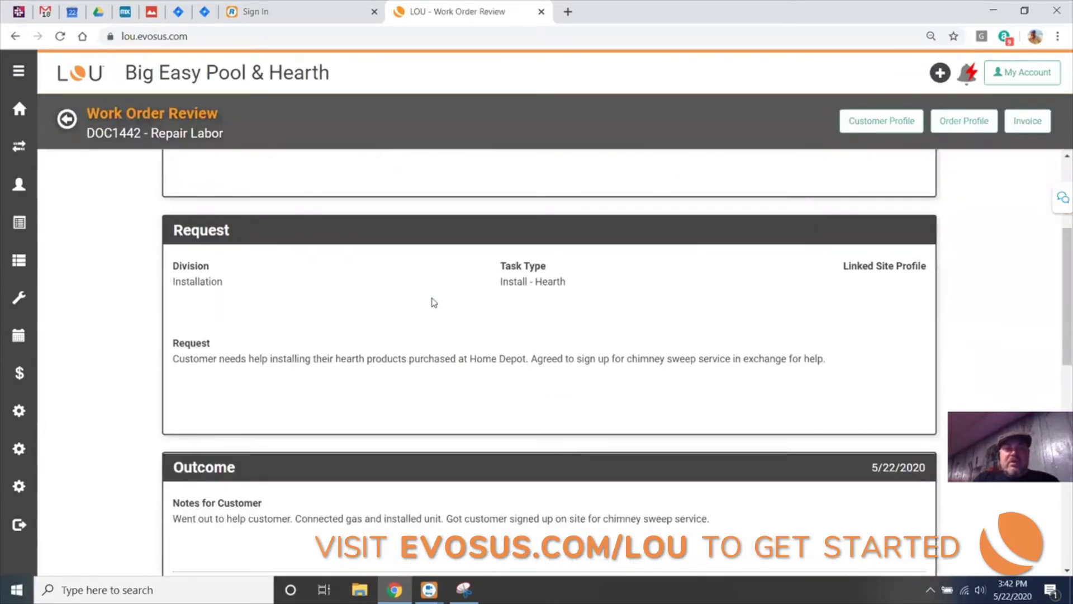
pyautogui.moveTo(229, 289); pyautogui.dragTo(389, 289)
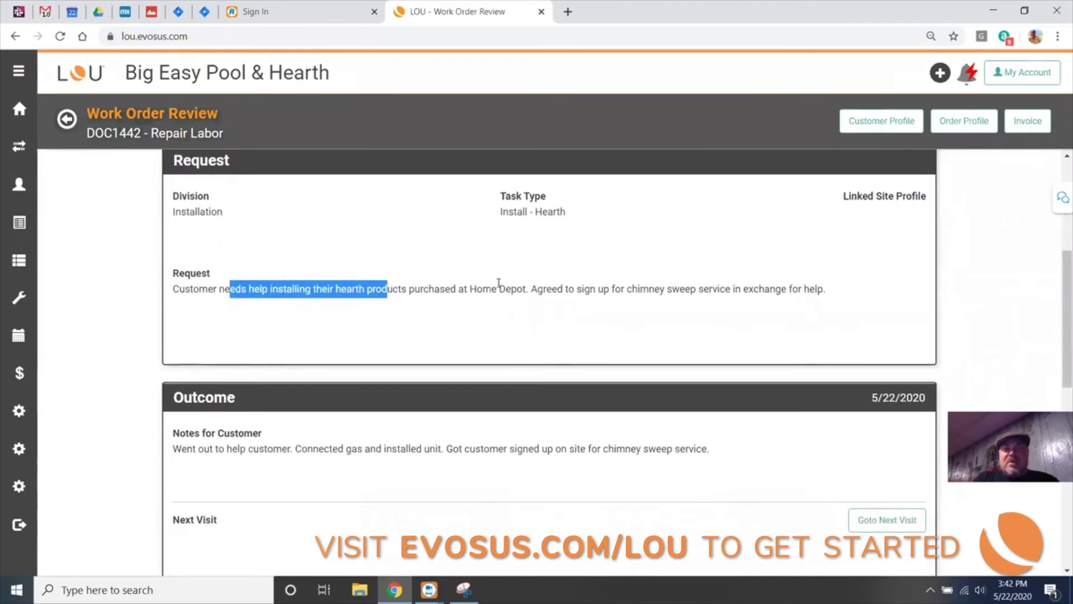
pyautogui.click(498, 283)
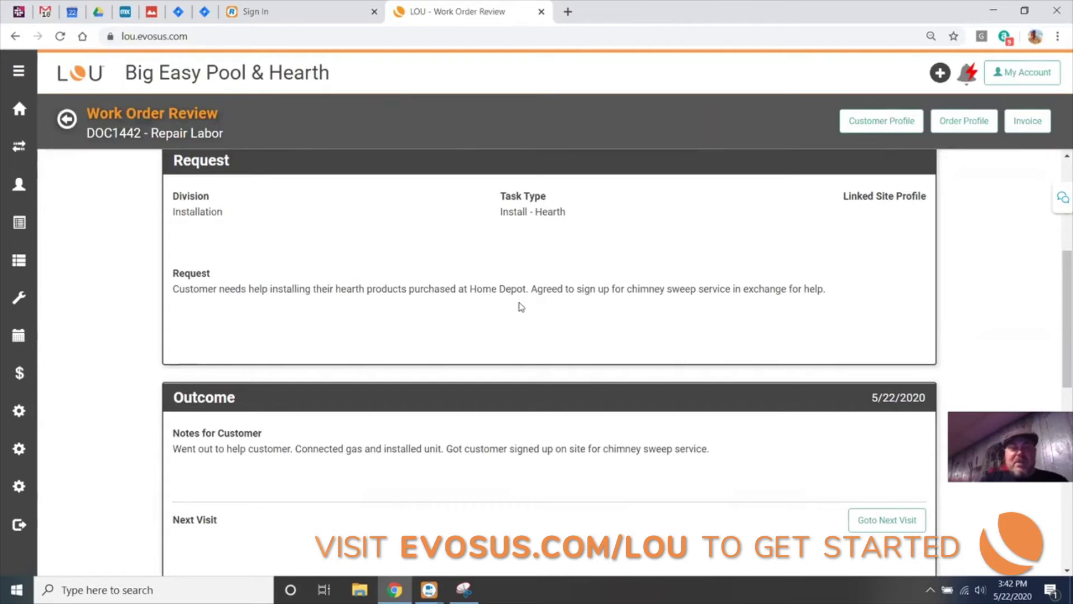
pyautogui.scroll(-3, 520, 306)
pyautogui.moveTo(237, 310); pyautogui.dragTo(440, 309)
pyautogui.moveTo(504, 308); pyautogui.dragTo(560, 311)
pyautogui.scroll(-7, 551, 330)
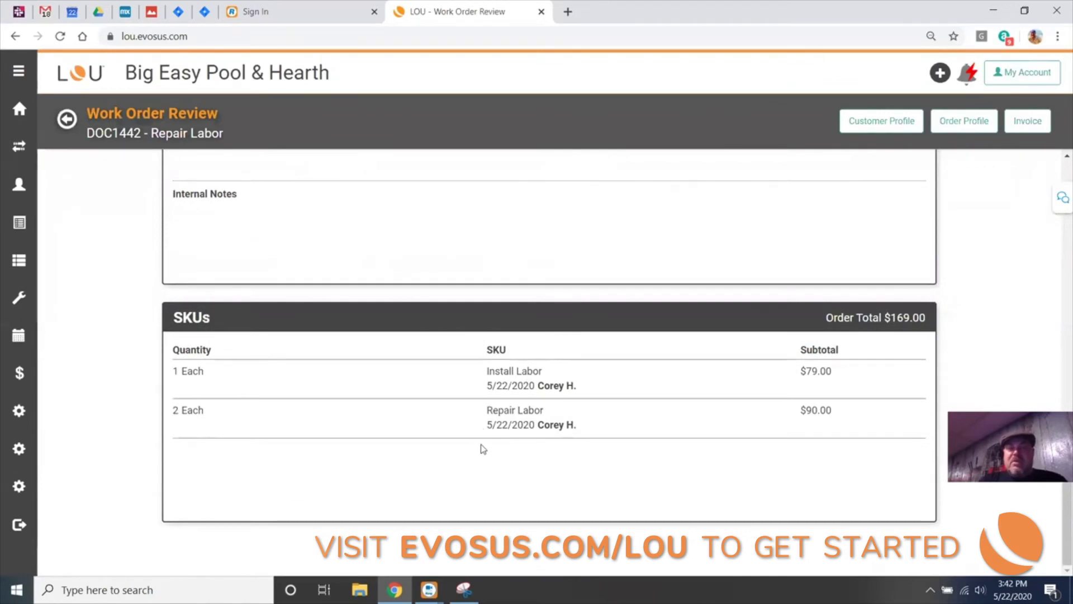
pyautogui.scroll(7, 481, 448)
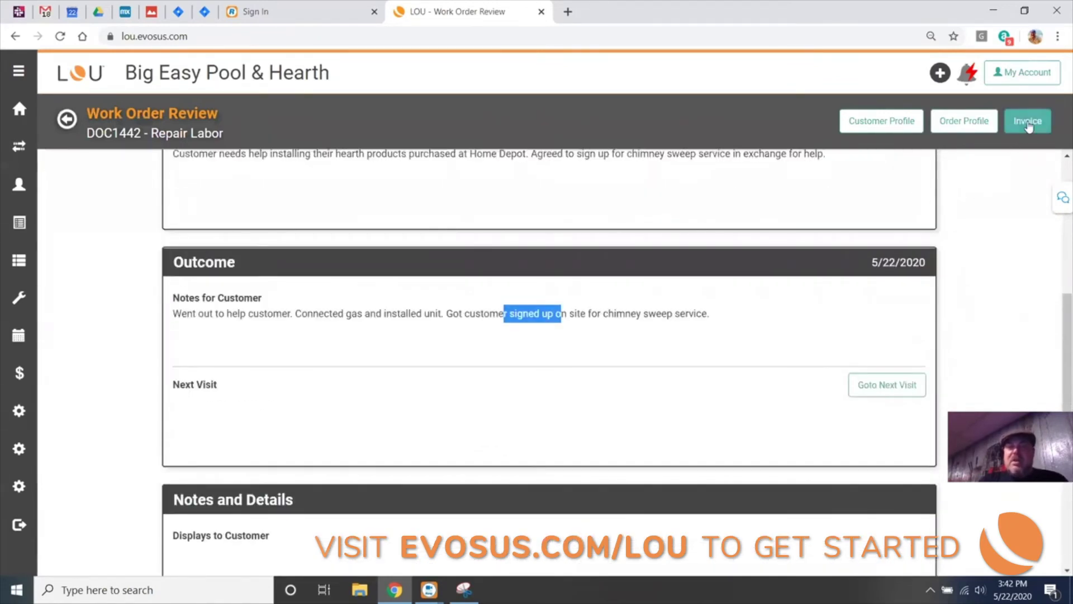
# Invoice the Repair Labor work order at the BackOffice POS station, sending the door hanger and customer statement but not the invoice receipt message
pyautogui.click(1027, 122)
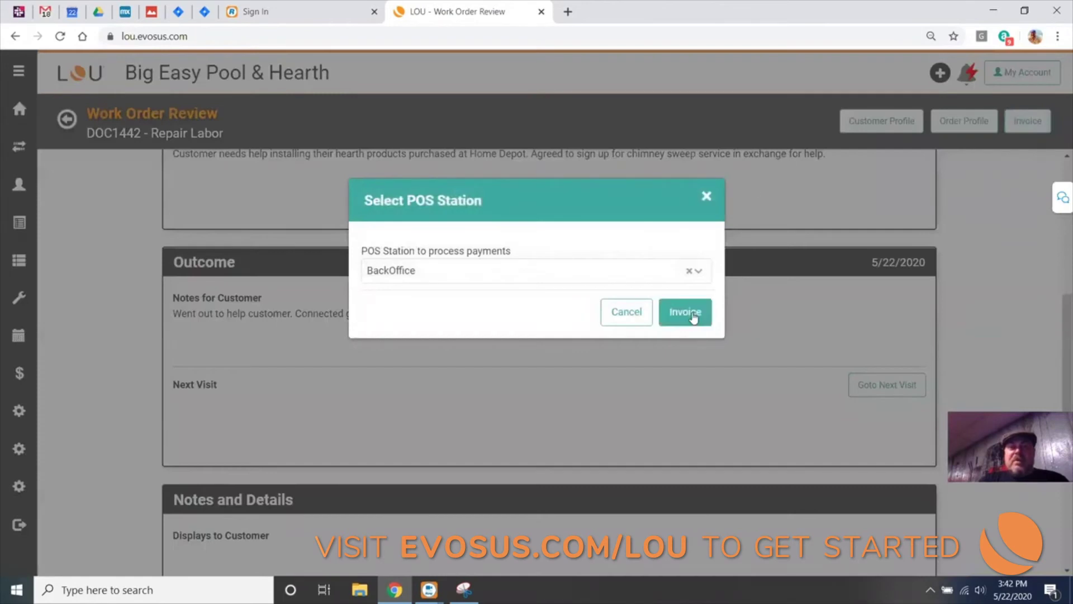
pyautogui.click(694, 318)
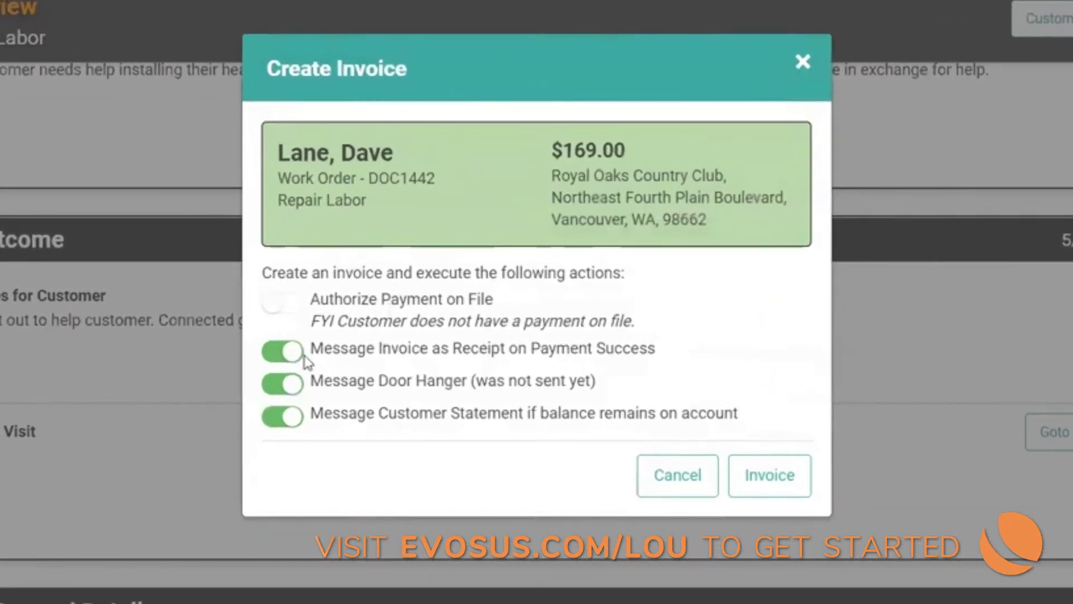
pyautogui.click(284, 353)
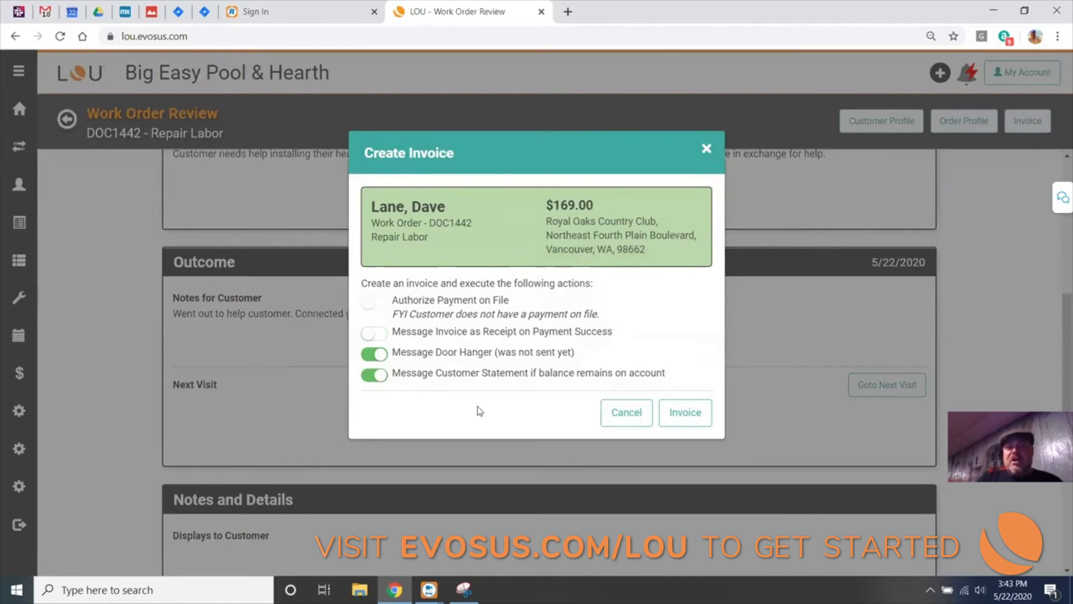
pyautogui.click(681, 418)
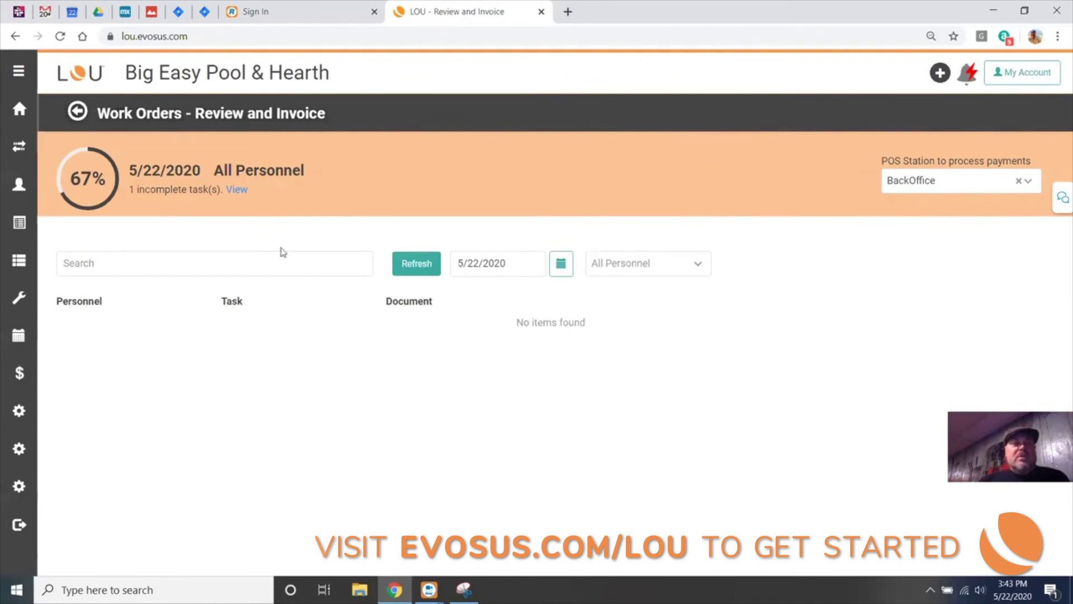
# Switch to Gmail, open the customer statement linked in the newest Your Monthly Statement email, and check the customer name and balance due
pyautogui.click(45, 11)
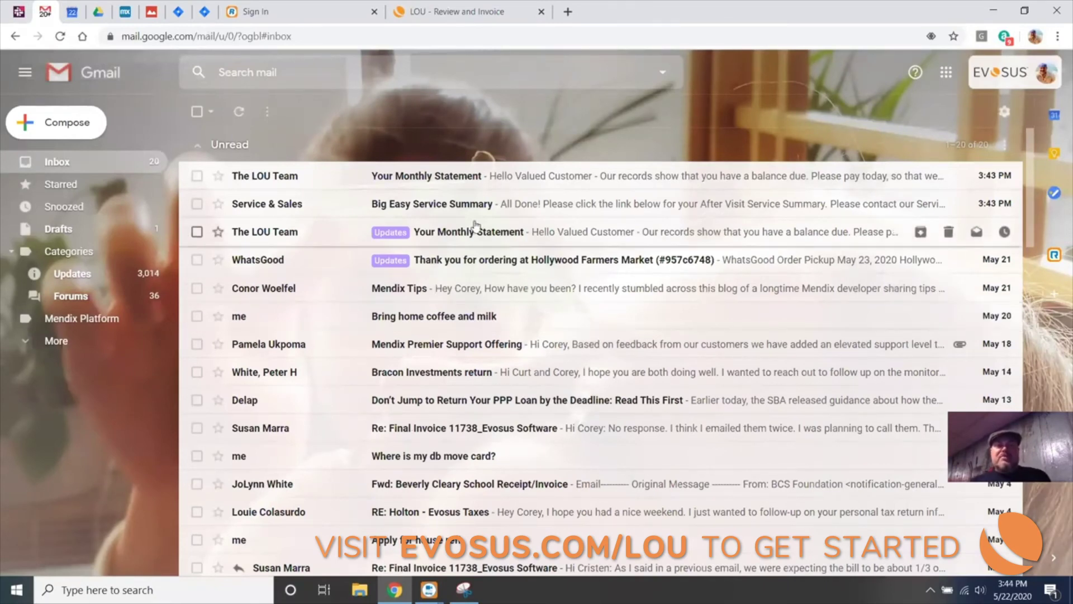
pyautogui.click(473, 178)
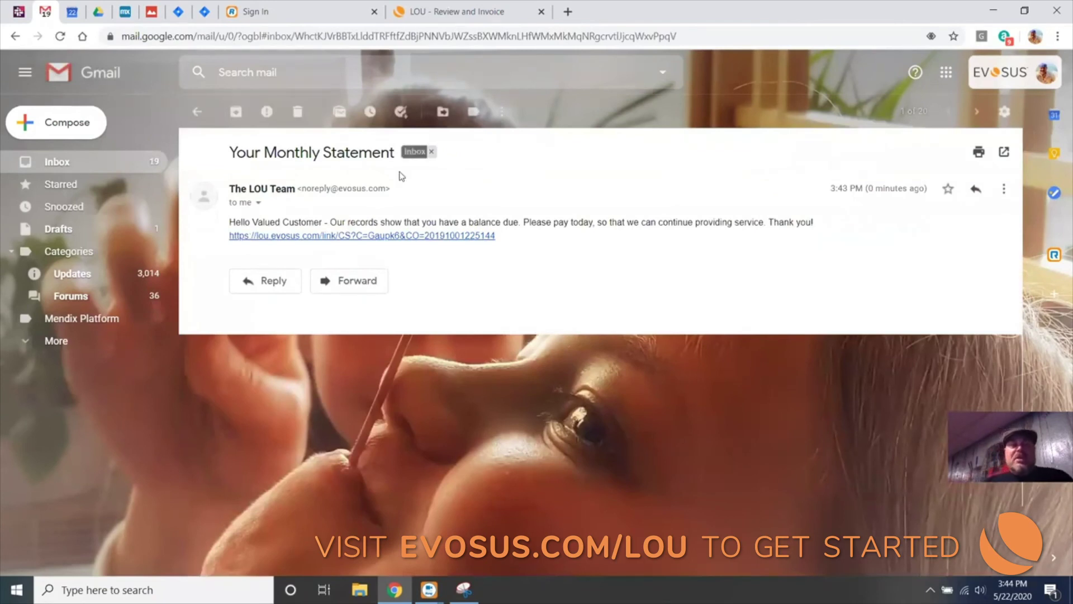
pyautogui.click(397, 236)
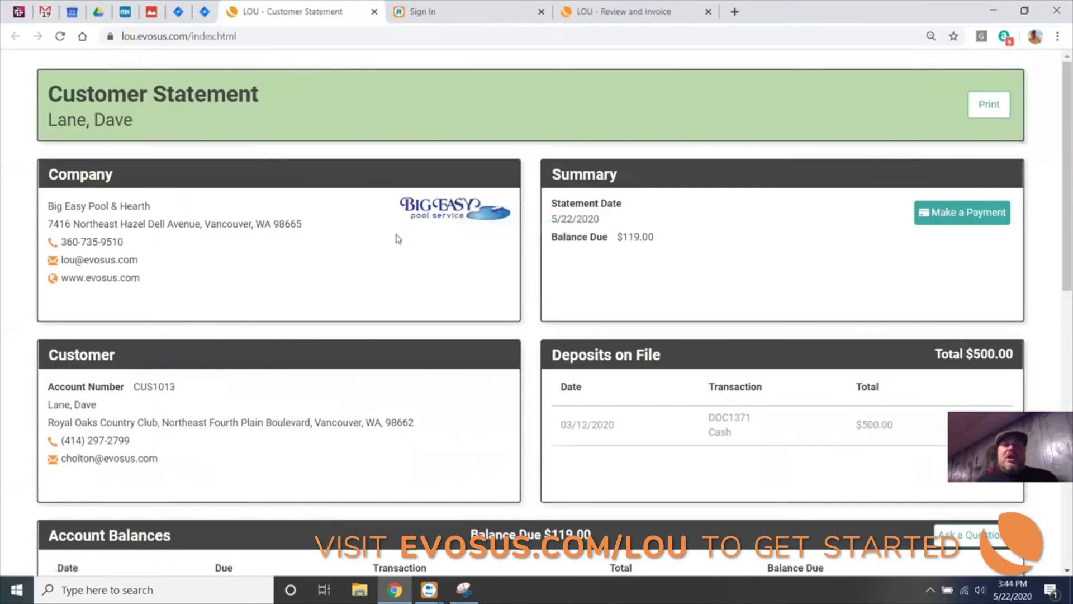
pyautogui.moveTo(141, 122); pyautogui.dragTo(57, 120)
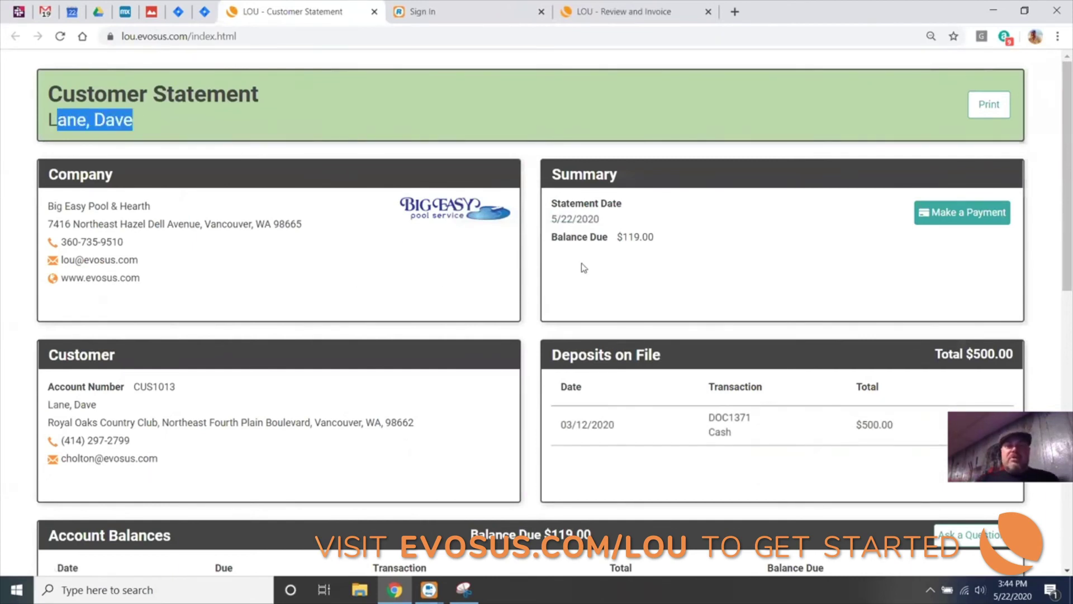
pyautogui.moveTo(622, 237); pyautogui.dragTo(661, 239)
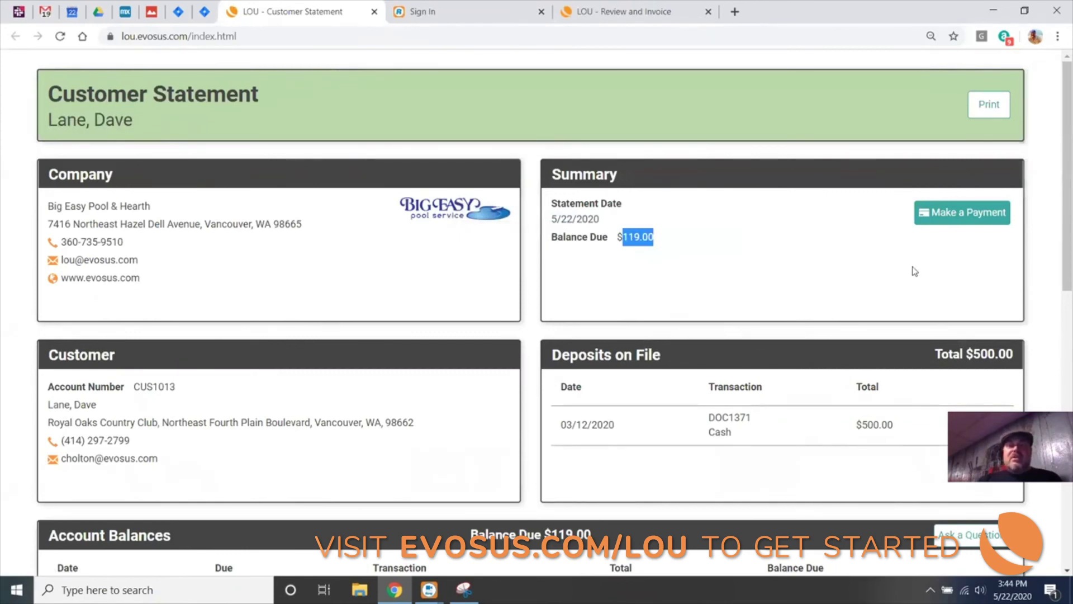
# View the online payment details form for the statement's full balance due, and cancel it without paying
pyautogui.click(957, 220)
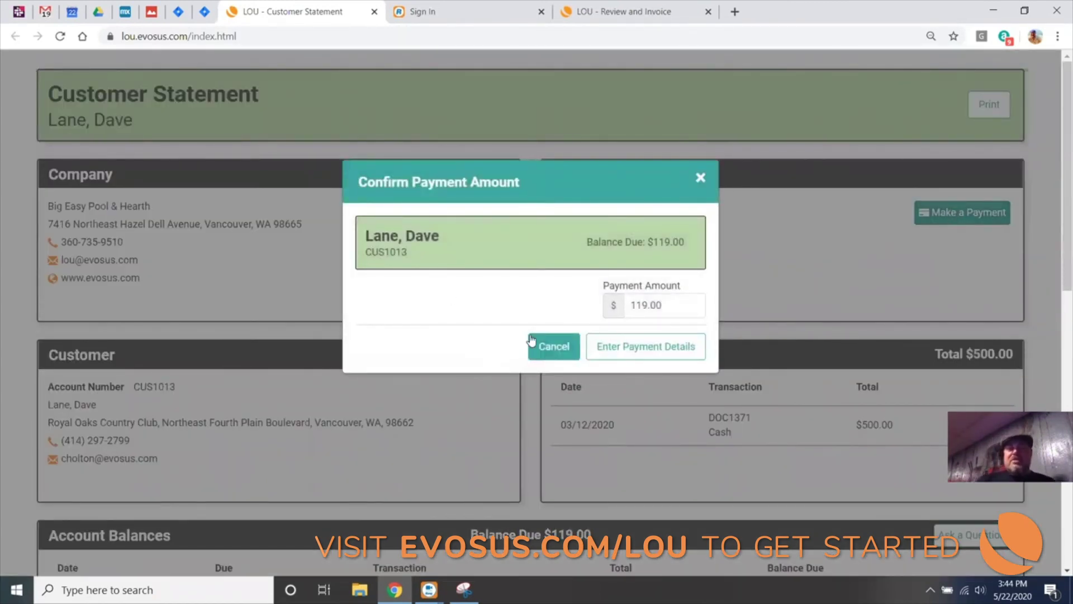
pyautogui.click(617, 350)
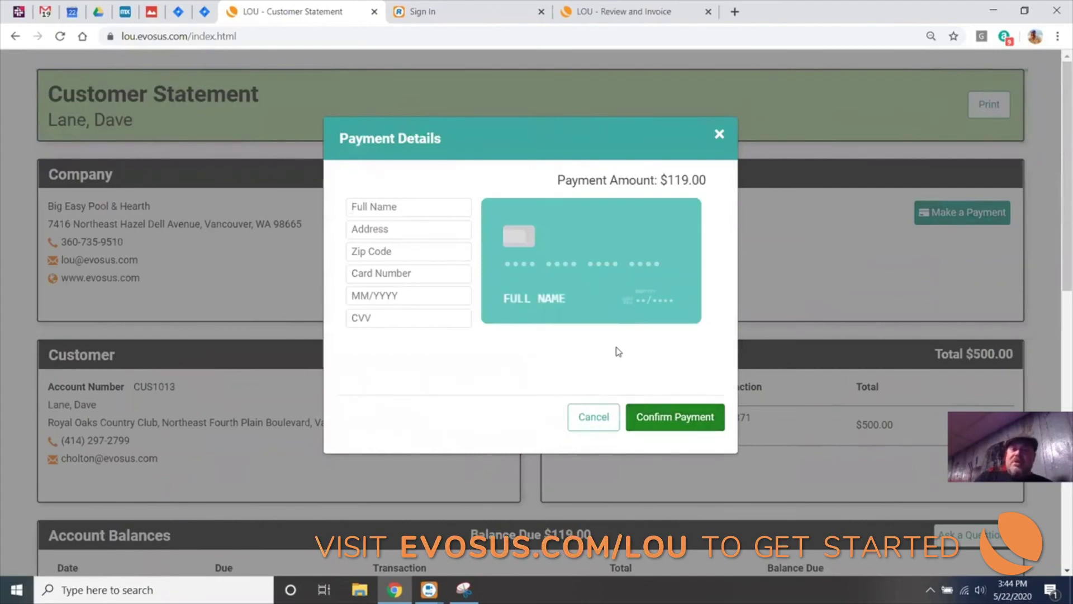
pyautogui.click(597, 421)
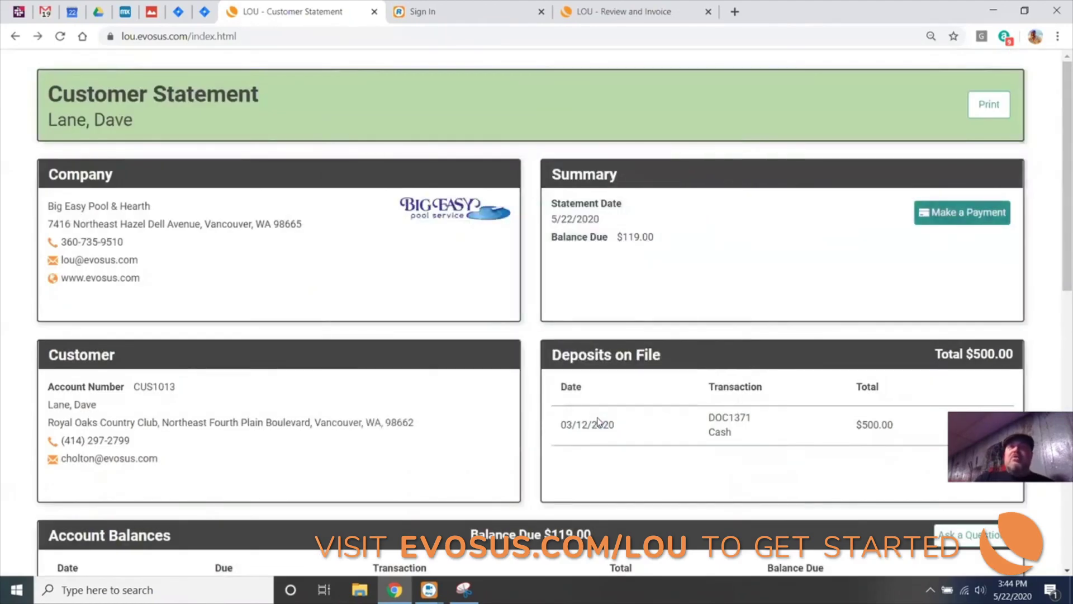